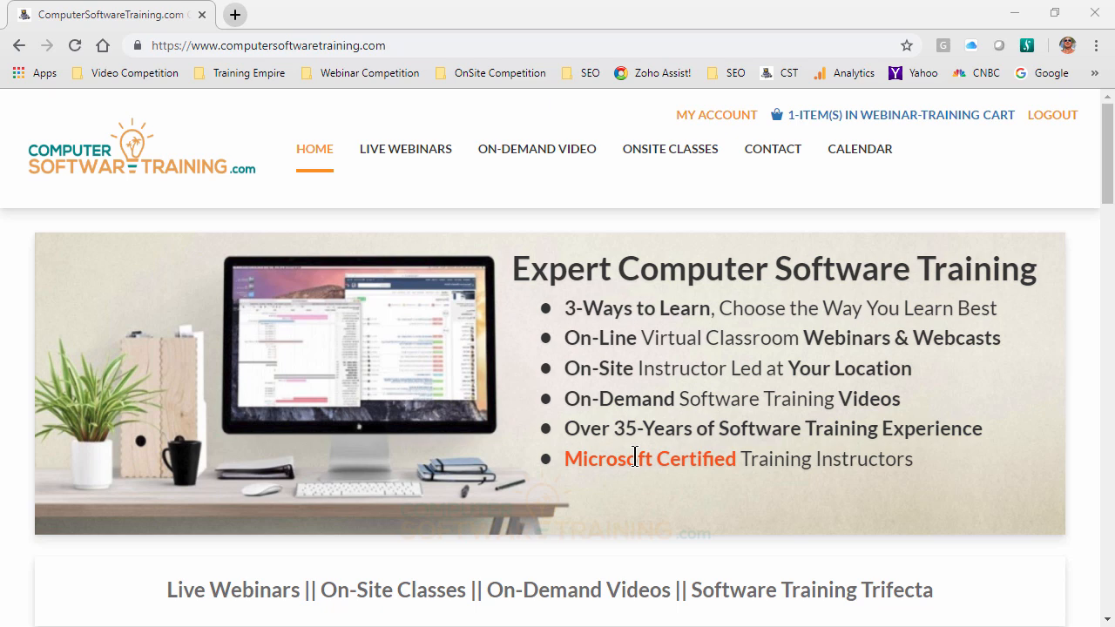
Open the schedule for Office 365 Excel Module #01: Spreadsheet Design & Templates among the site's live webinars.
left_click(401, 157)
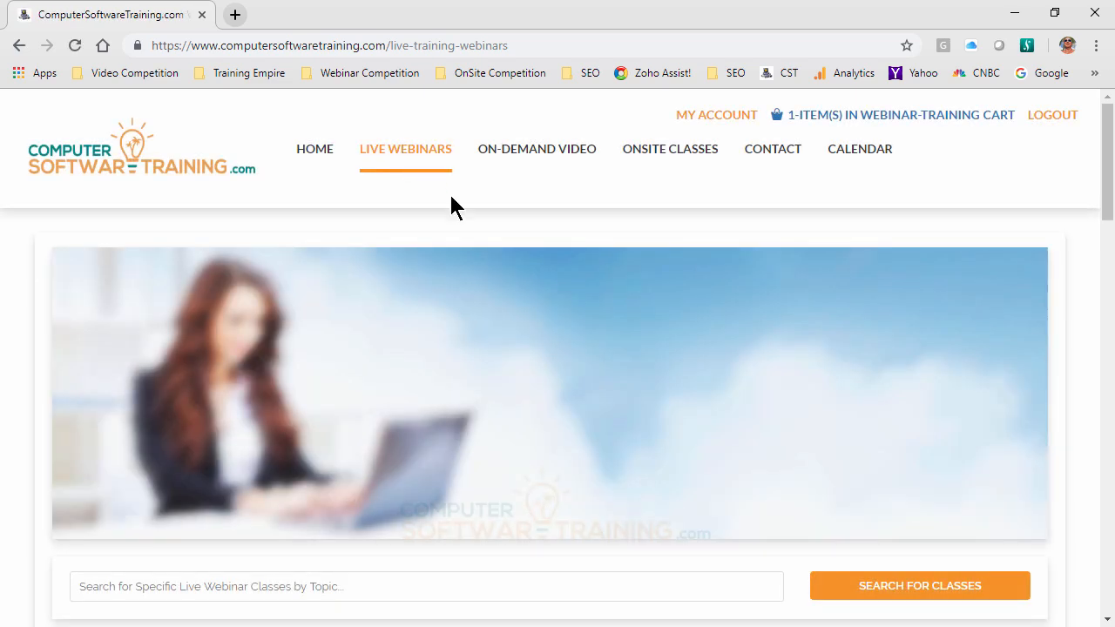
scroll(548, 391, "down", 4)
scroll(548, 399, "down", 5)
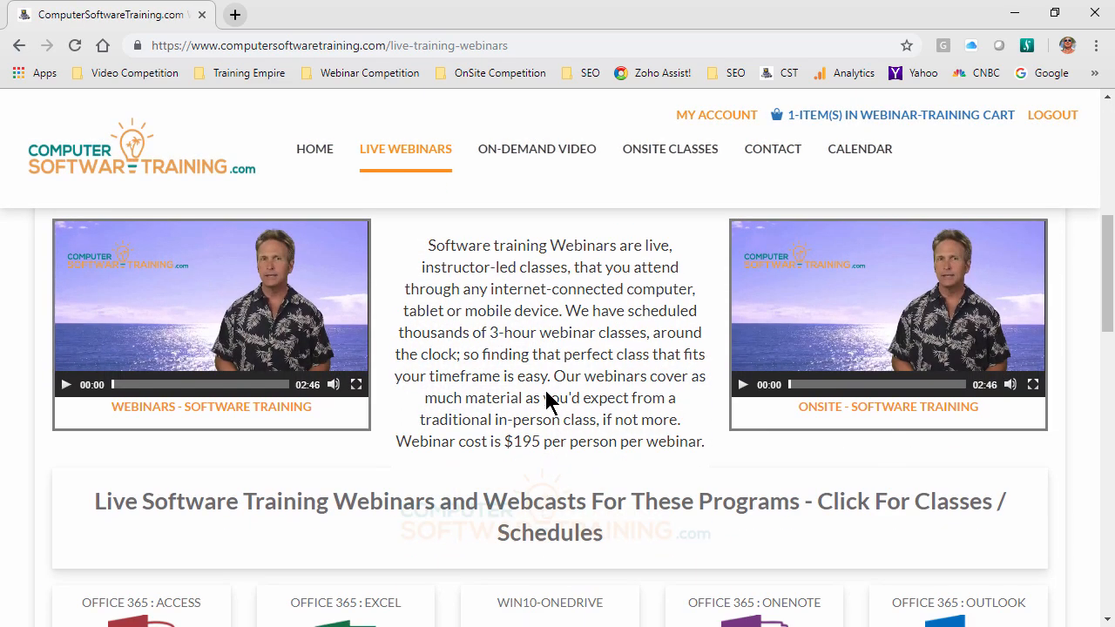
scroll(548, 398, "down", 1)
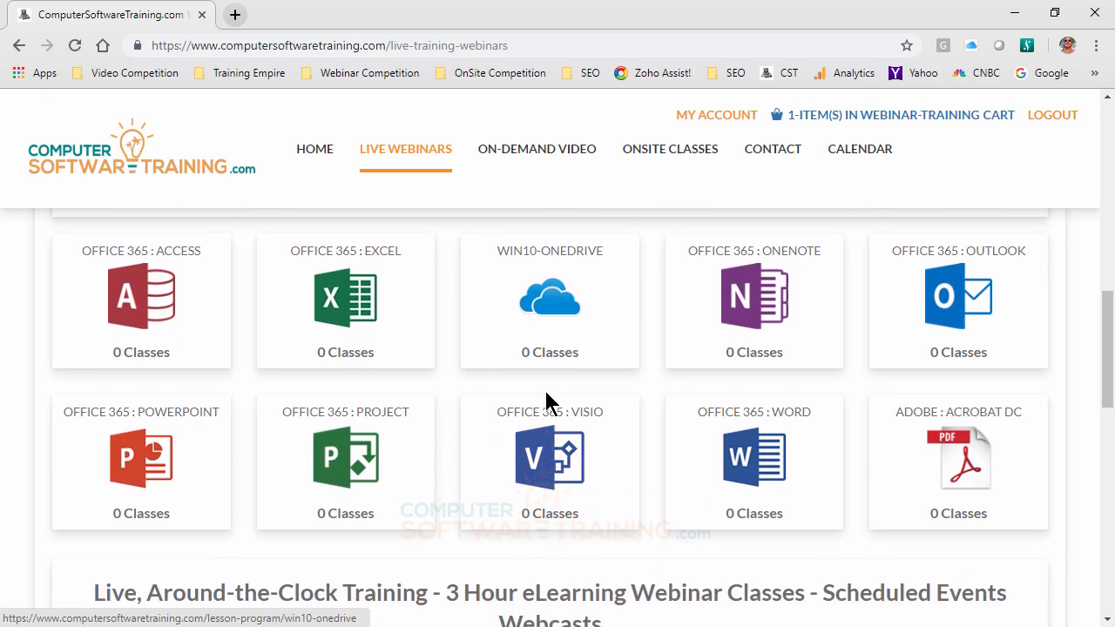
left_click(365, 285)
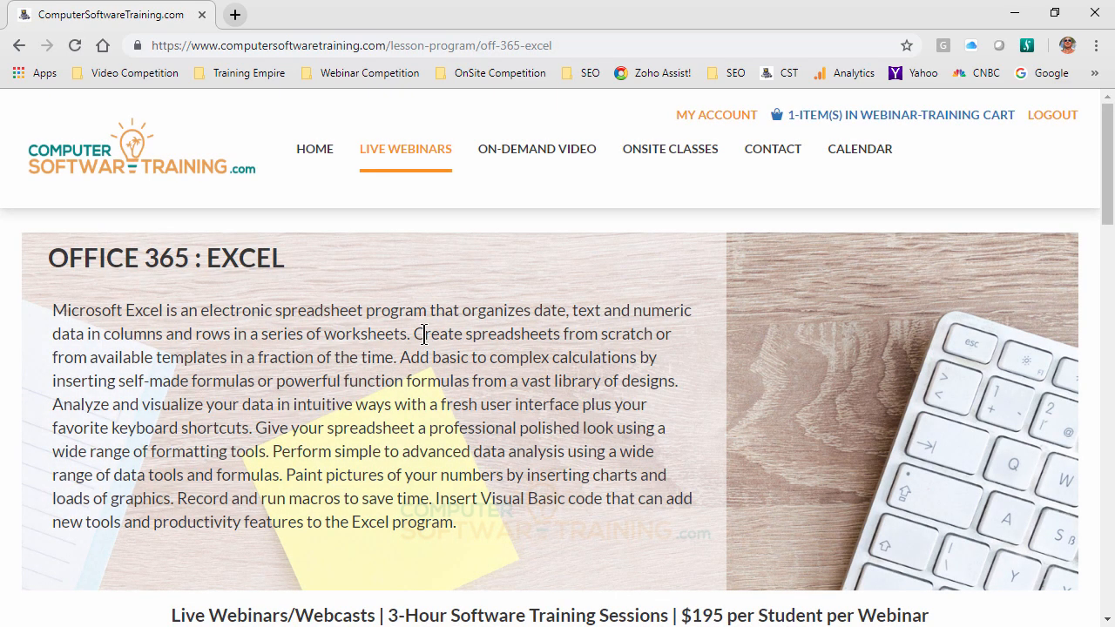
scroll(420, 331, "down", 4)
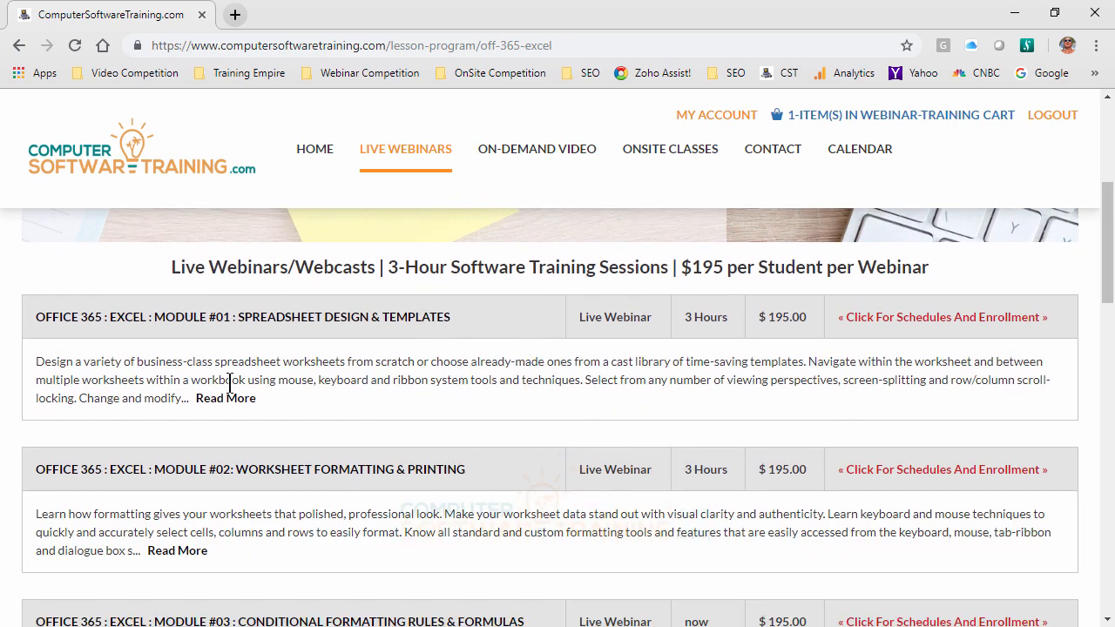
left_click(906, 320)
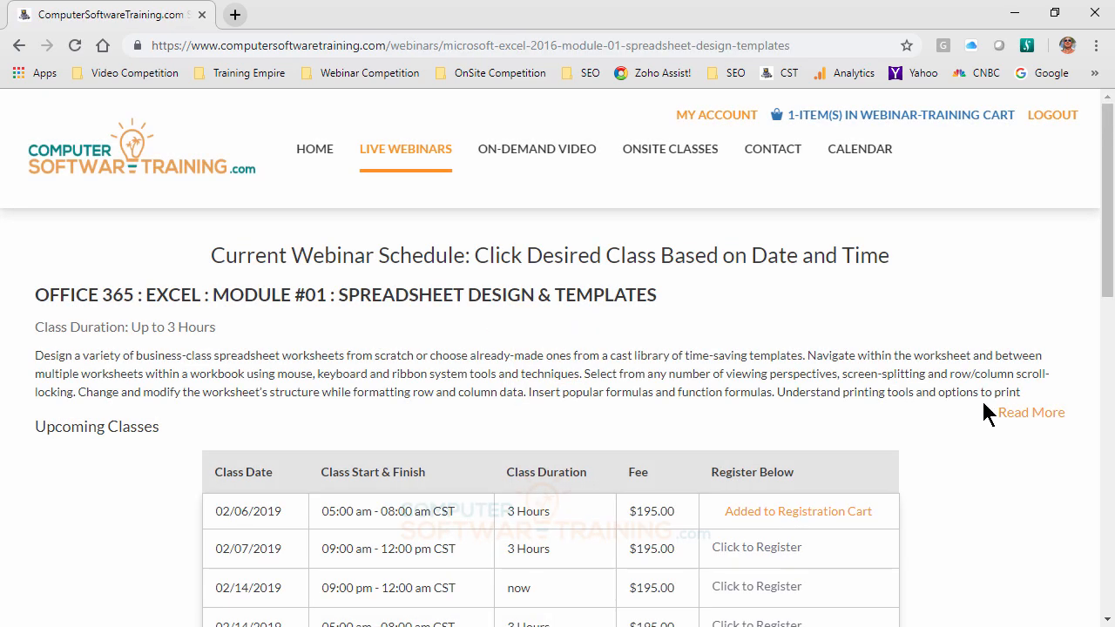
Examine the Upcoming Classes table for its dates, start and finish times, durations, fees and registration column.
scroll(982, 392, "down", 2)
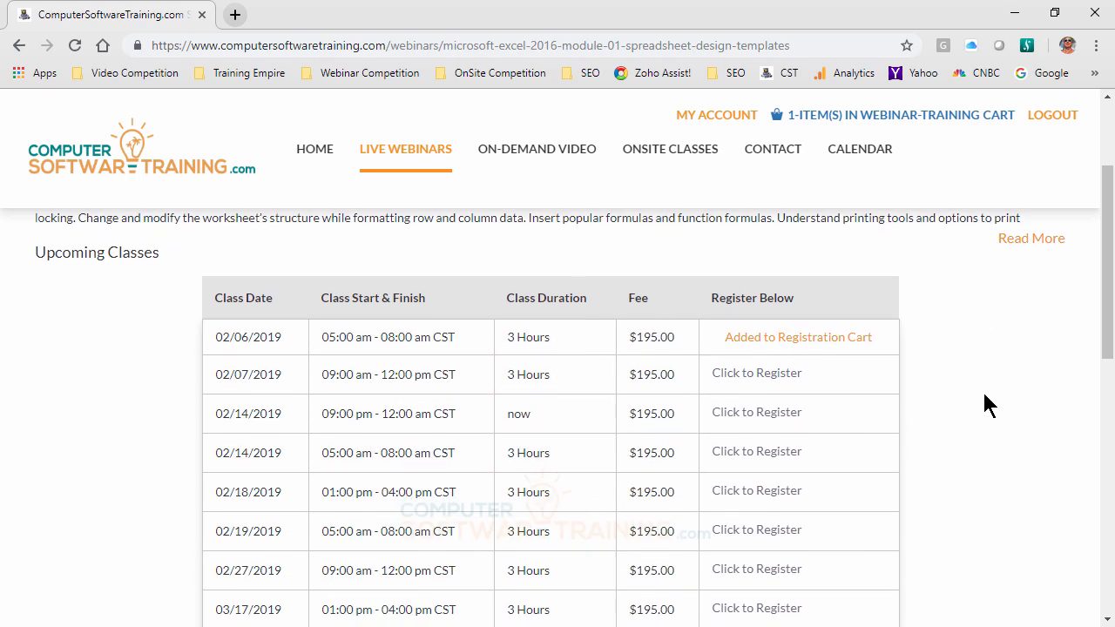
scroll(989, 405, "down", 1)
scroll(987, 405, "down", 1)
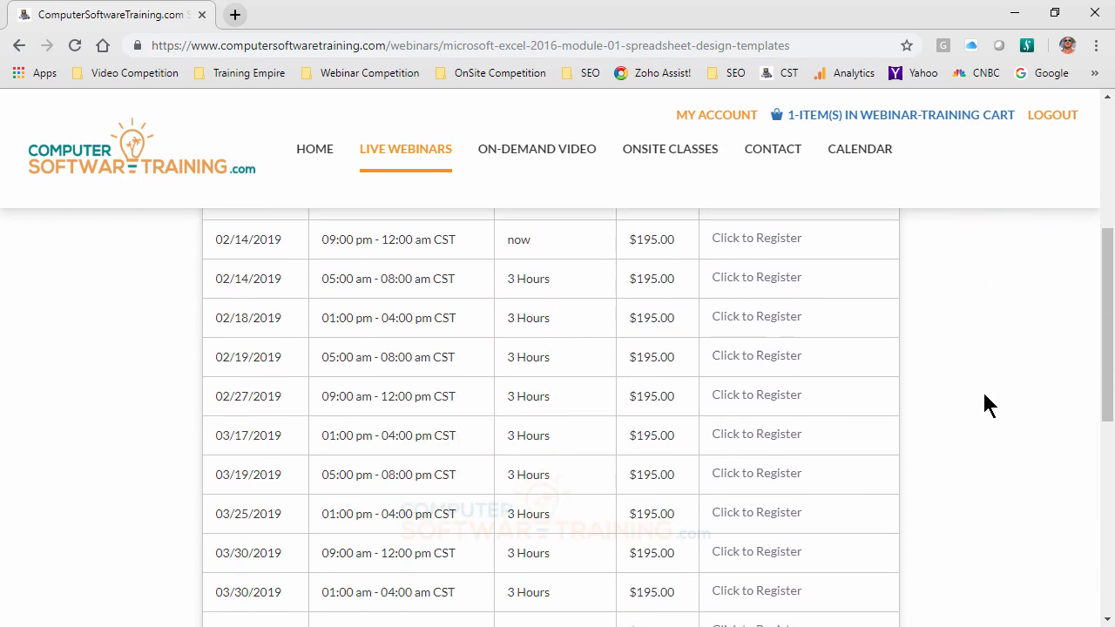
scroll(987, 405, "down", 3)
scroll(985, 403, "up", 7)
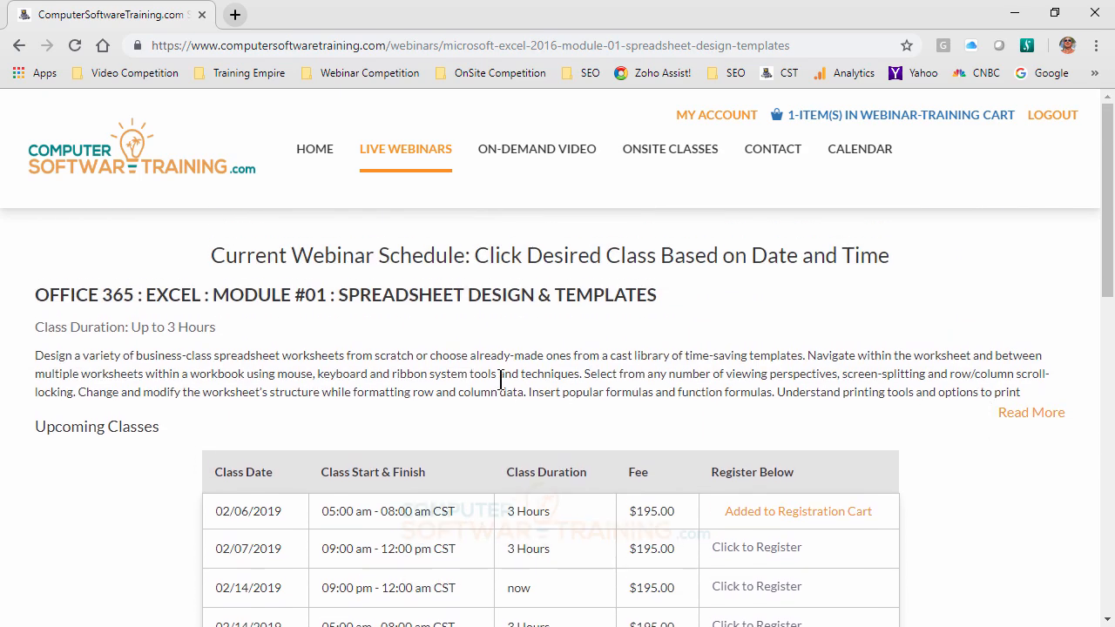
scroll(993, 436, "down", 2)
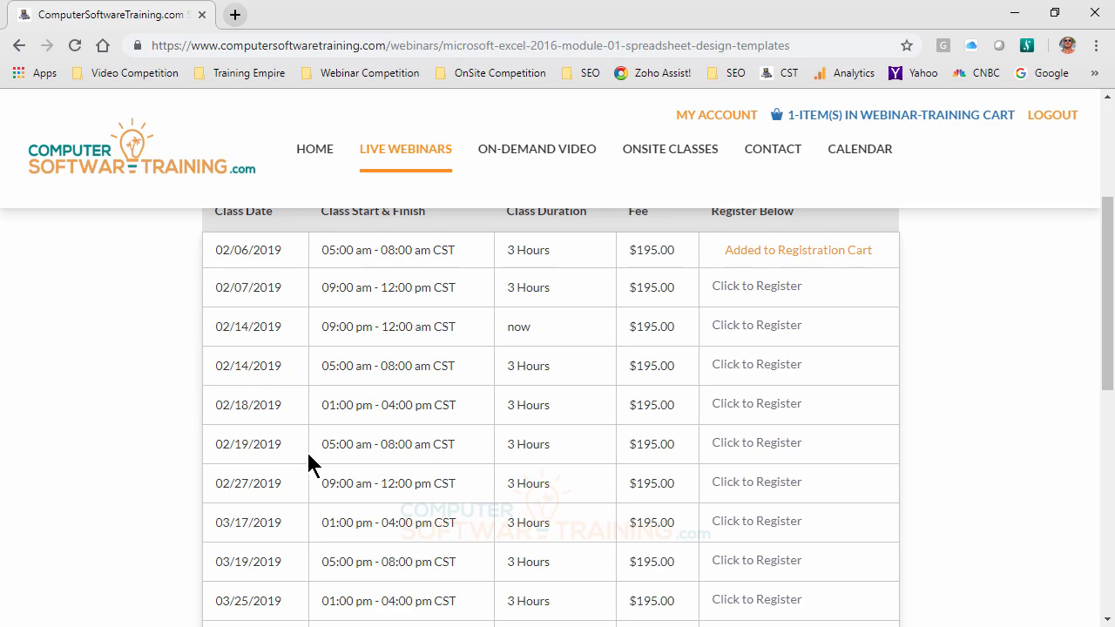
scroll(715, 421, "up", 1)
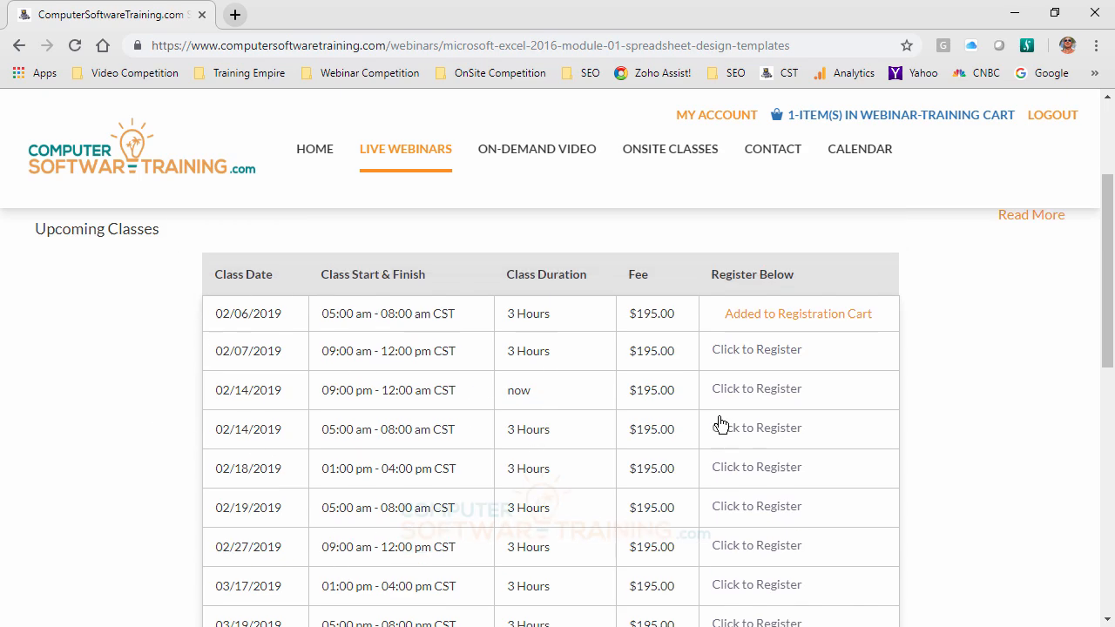
scroll(697, 444, "up", 3)
scroll(679, 471, "down", 1)
scroll(697, 424, "down", 3)
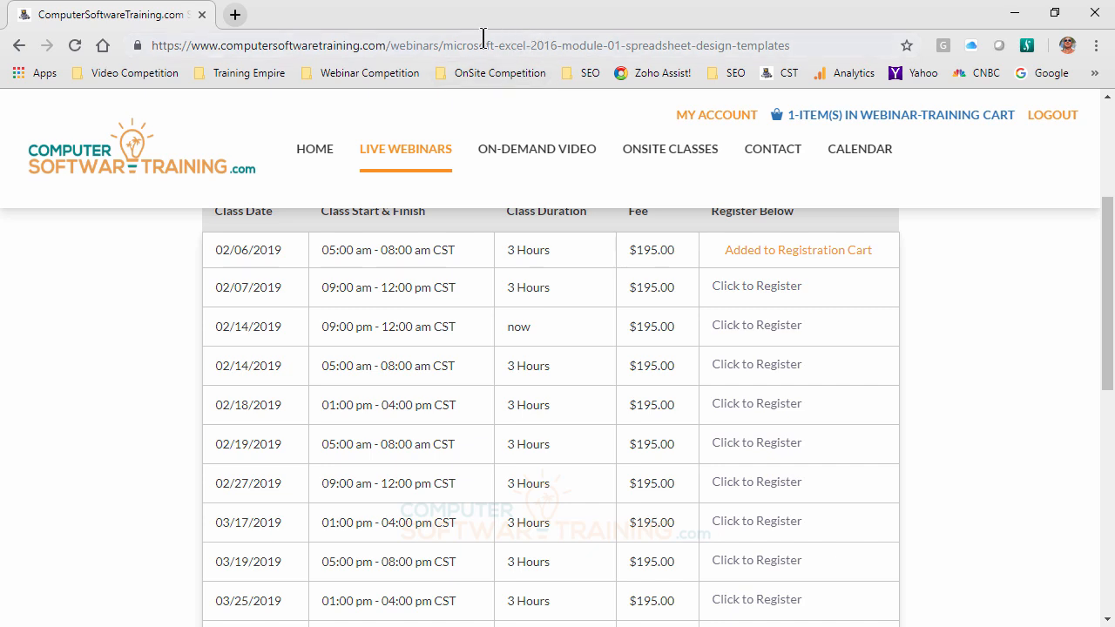
Copy the schedule page's full URL and close the browser to return to the Excel workbook.
left_click(415, 46)
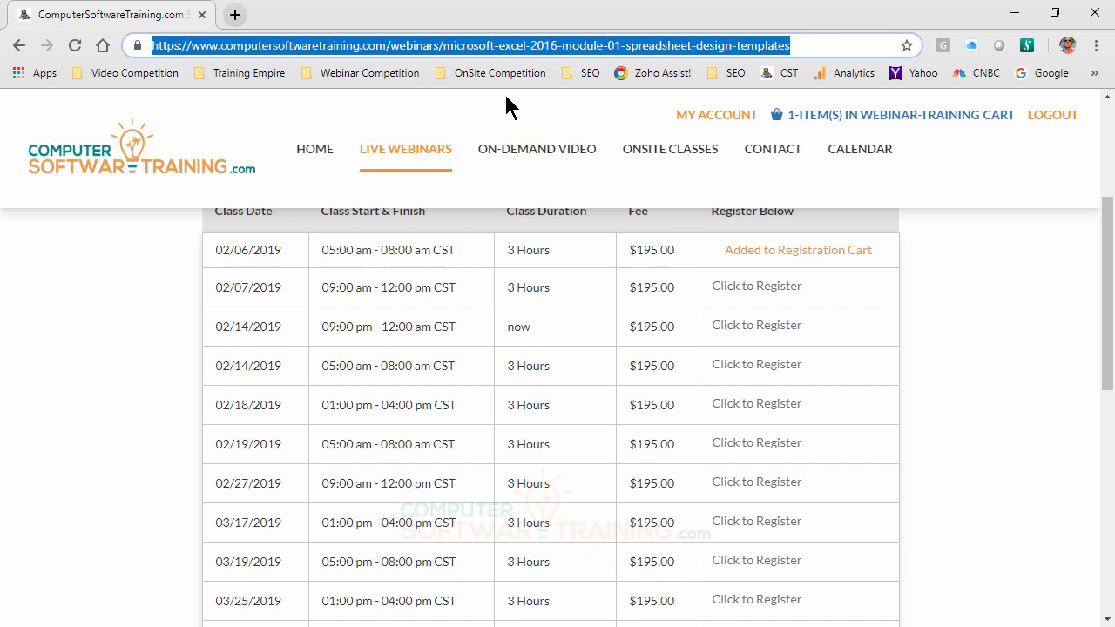
right_click(510, 46)
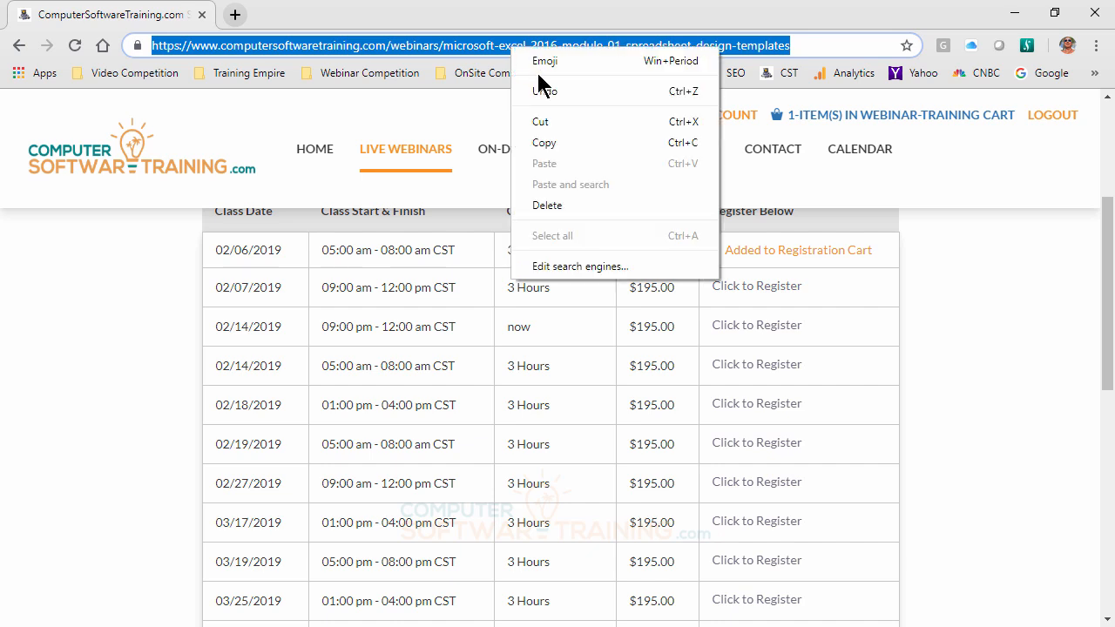
left_click(551, 140)
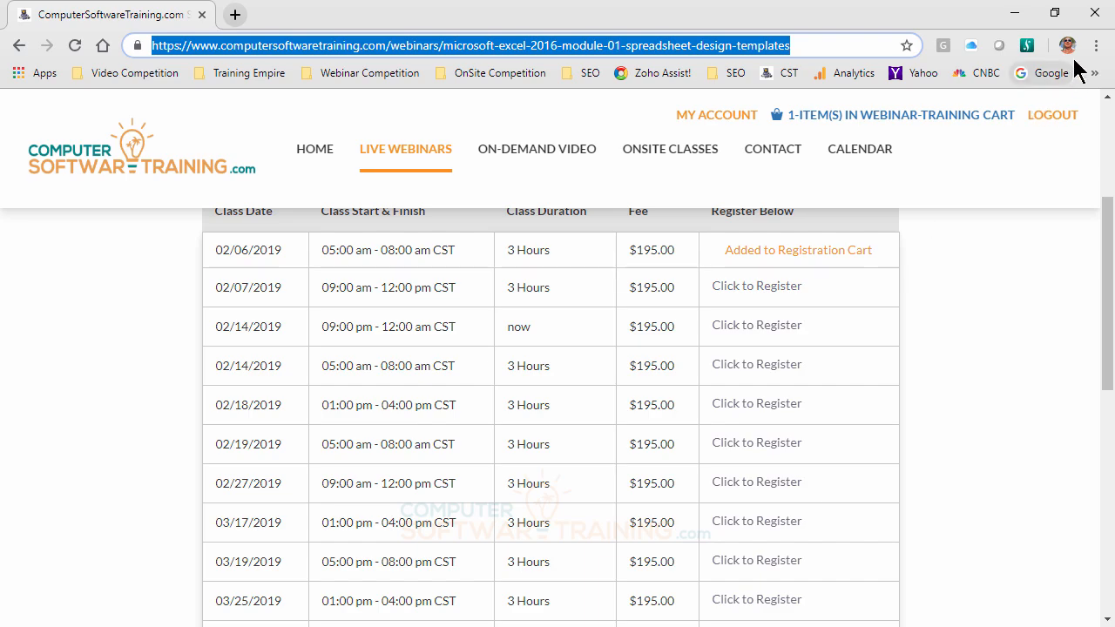
left_click(1096, 14)
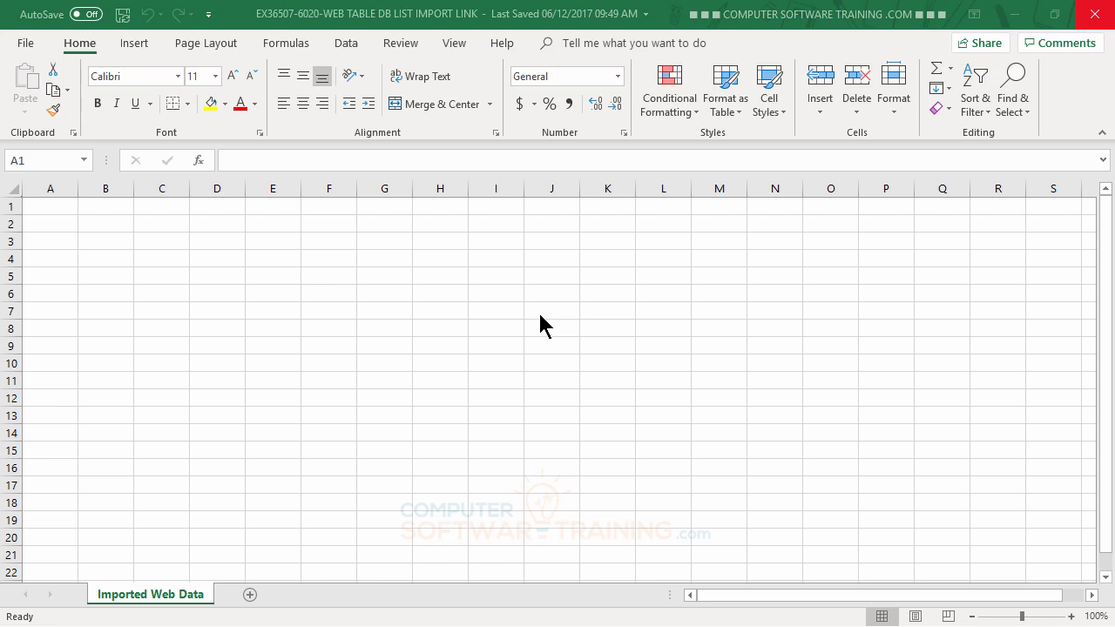
Start a web data import at cell A1 and paste the copied schedule page address as the Basic URL.
left_click(75, 220)
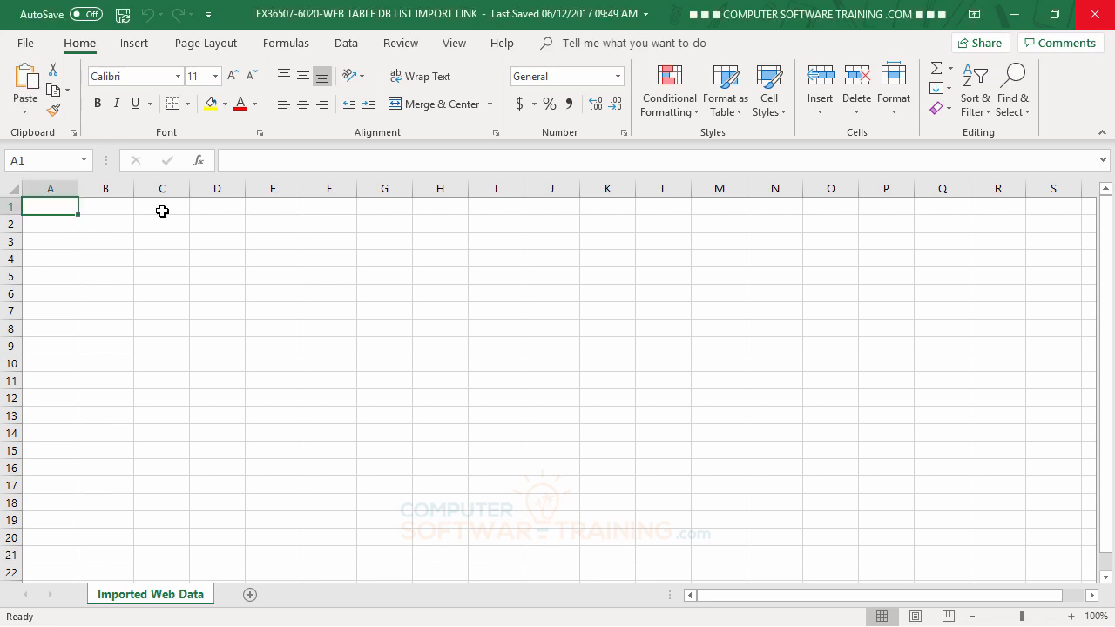
left_click(348, 45)
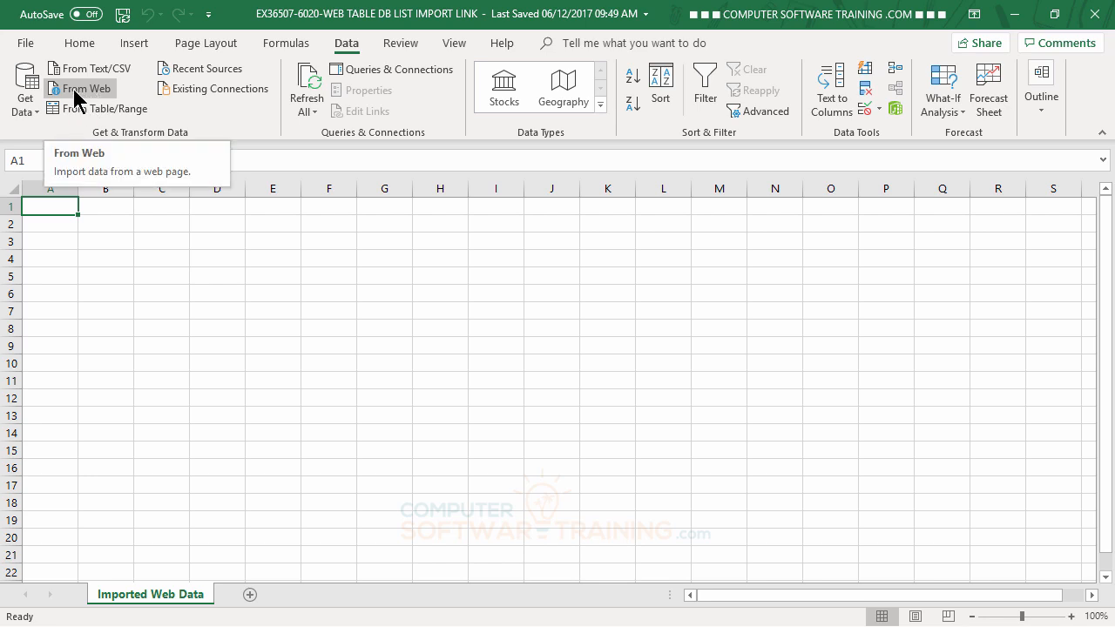
left_click(85, 91)
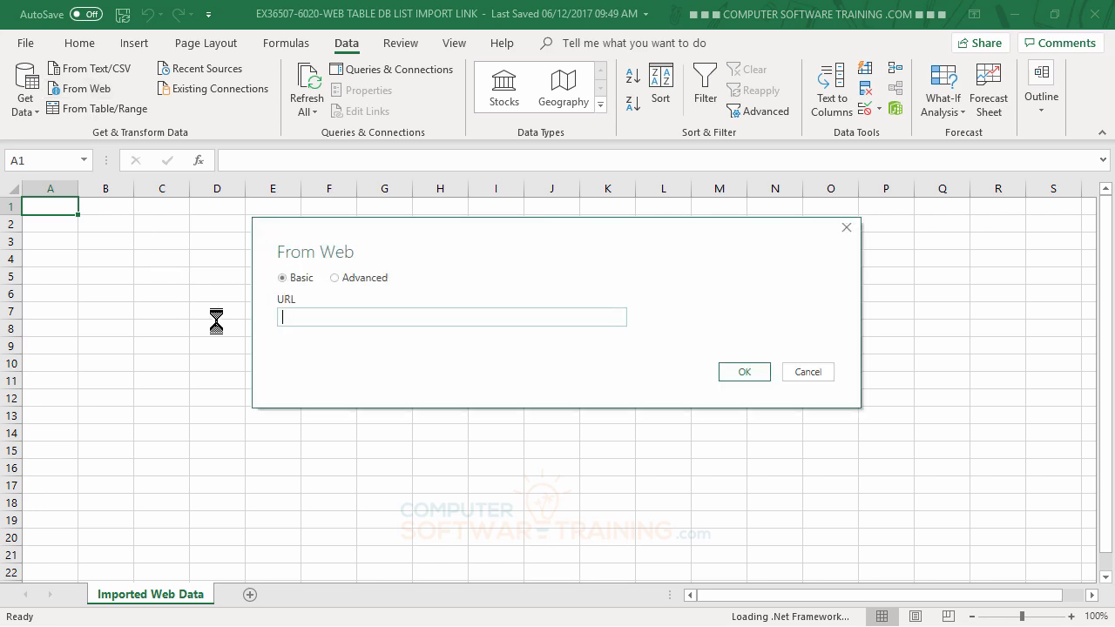
left_click(335, 278)
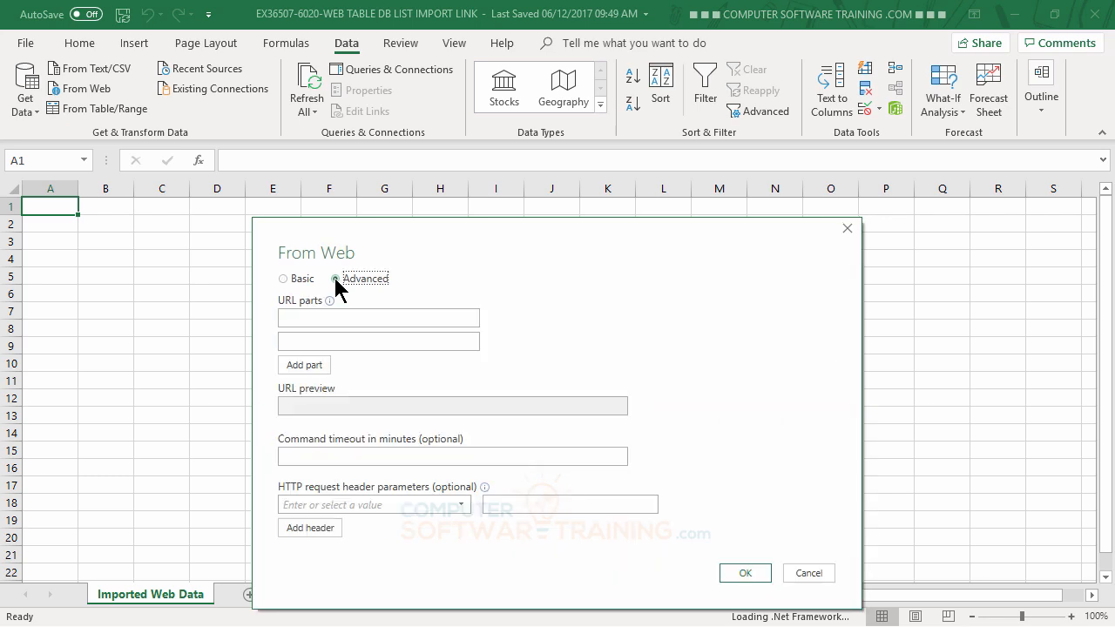
left_click(300, 280)
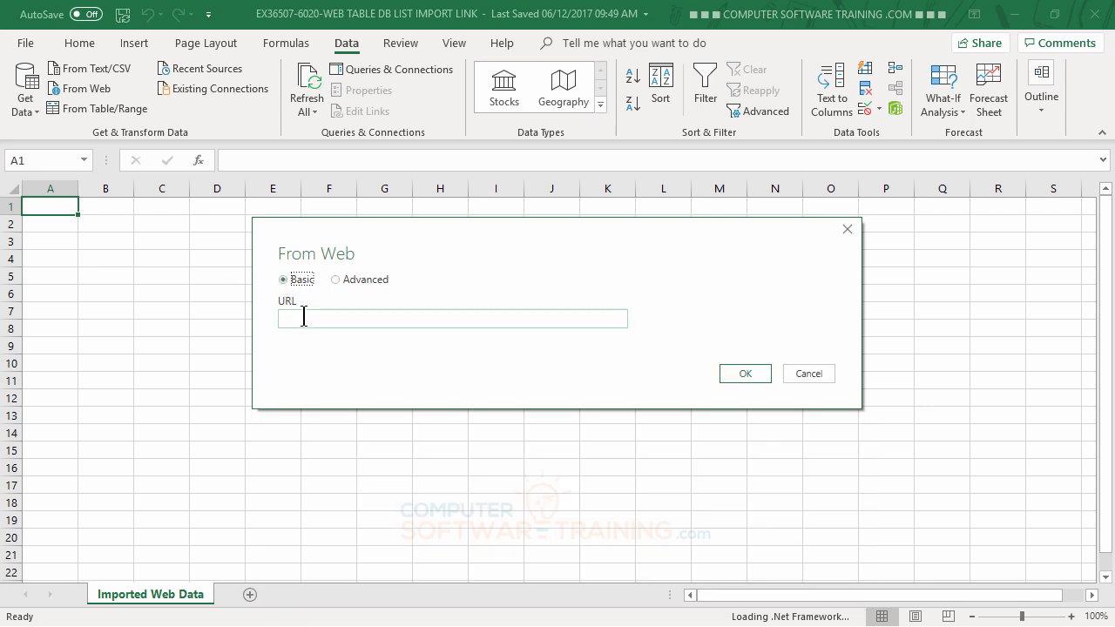
right_click(305, 317)
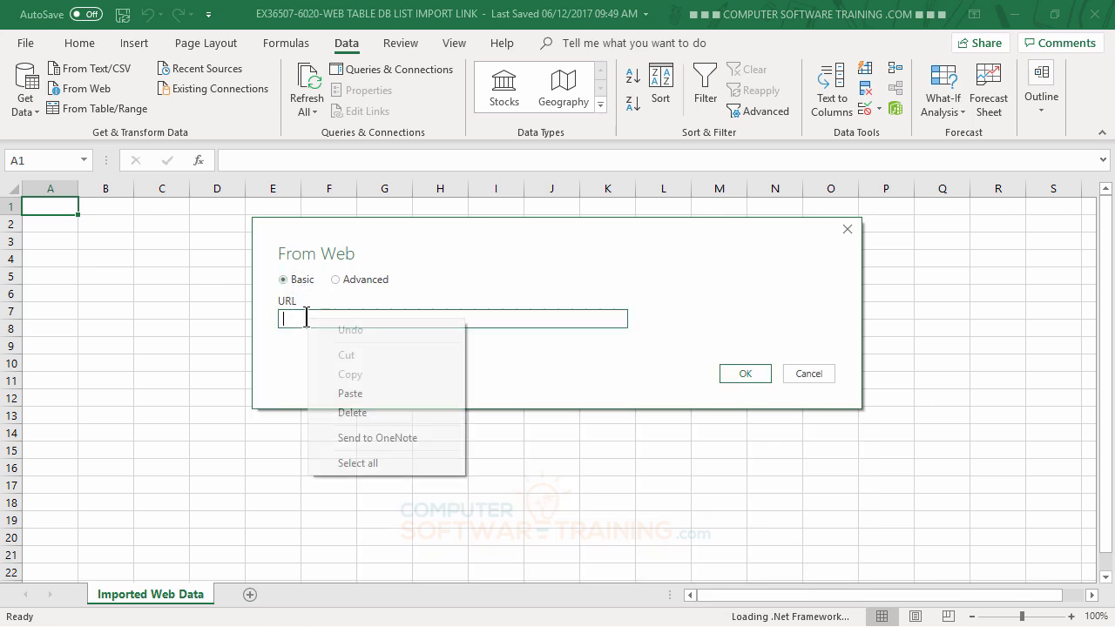
left_click(351, 394)
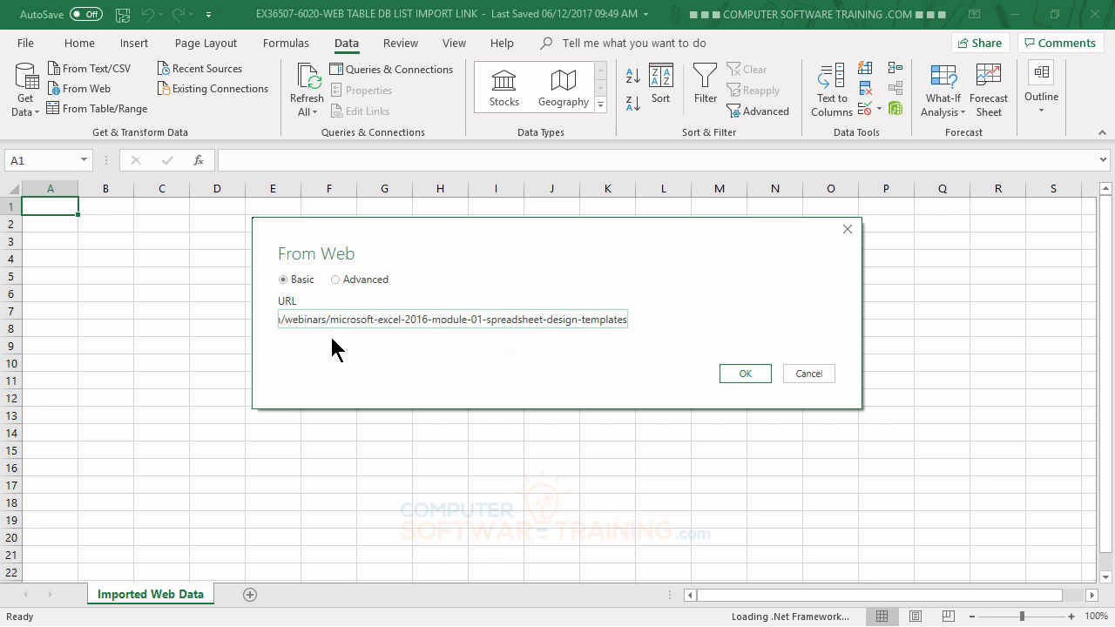
Switch the web source to Advanced and connect to the pasted URL without adding any optional parameters.
left_click(336, 280)
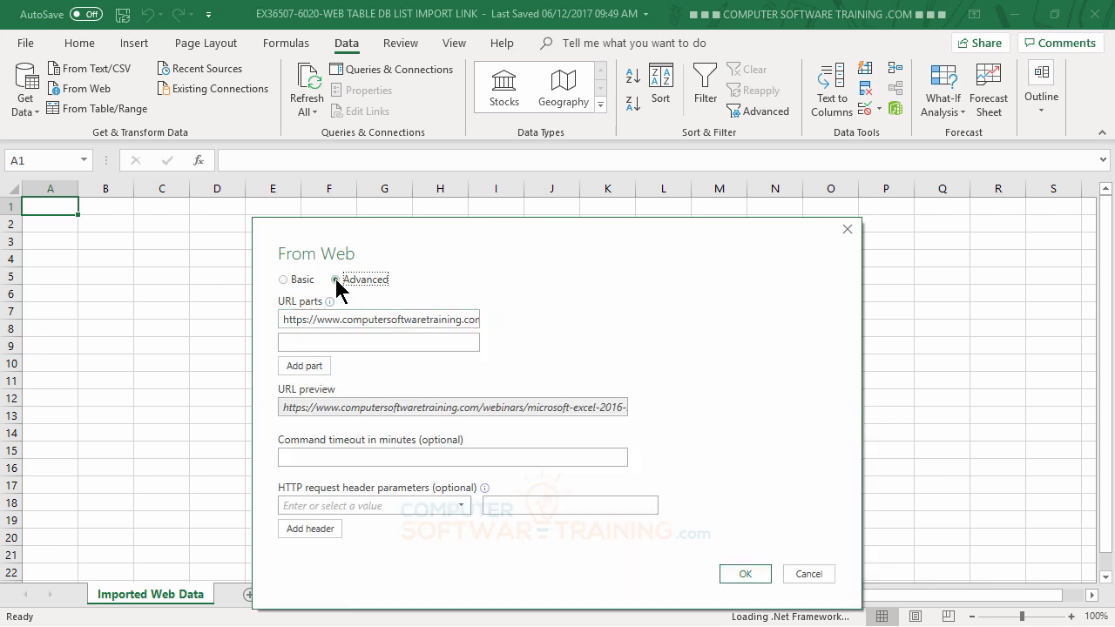
mouse_move(331, 319)
left_click(743, 572)
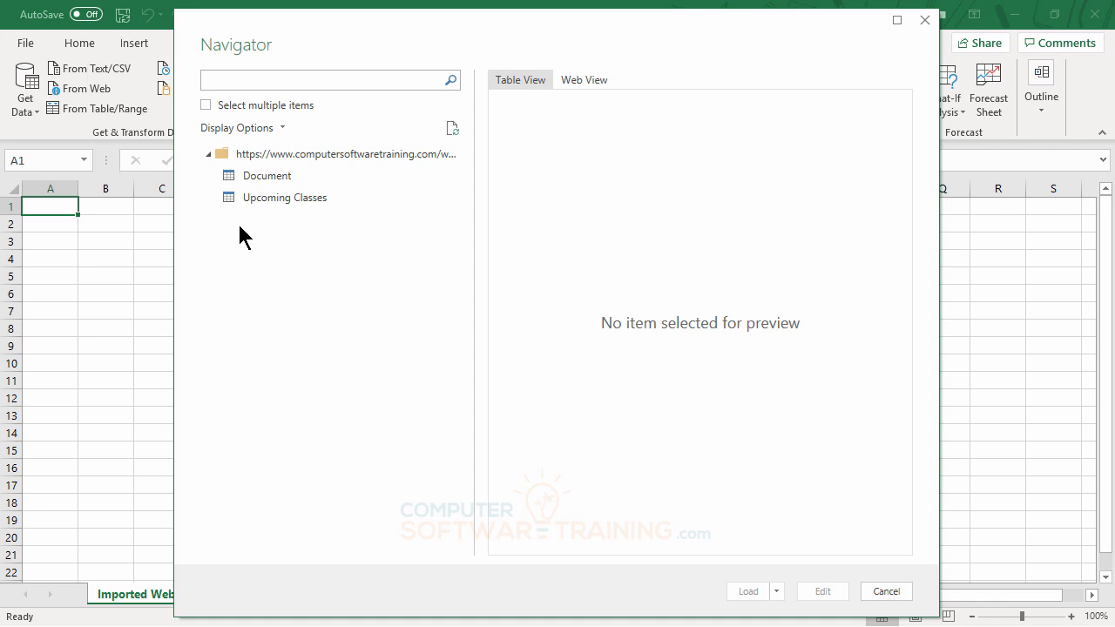
Select the Upcoming Classes table from the web source, check its preview, and load it into the workbook.
left_click(256, 197)
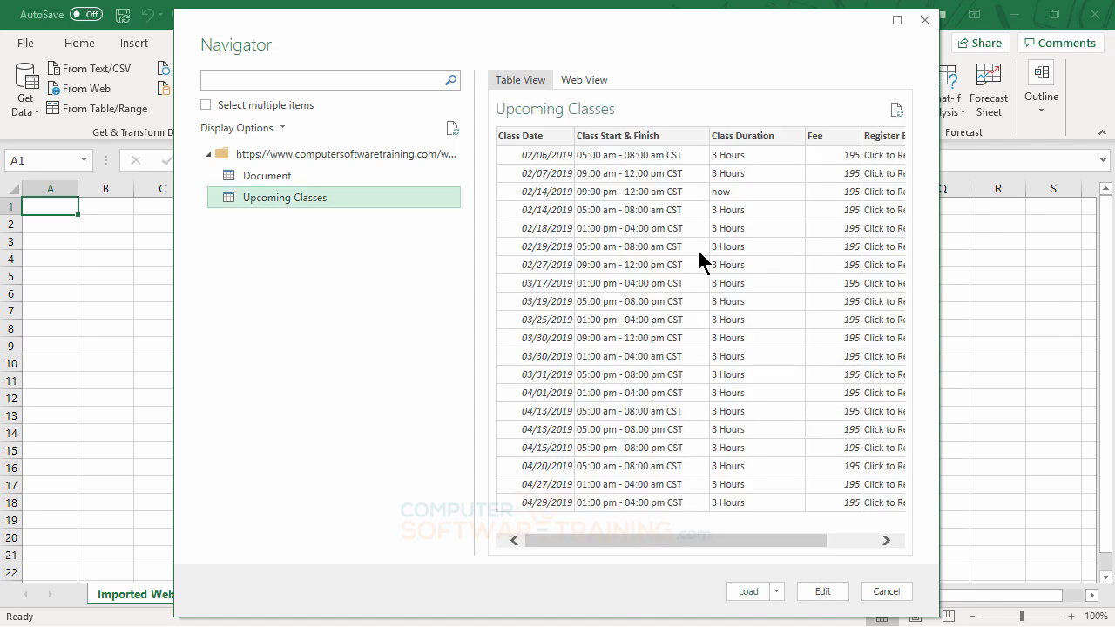
left_click_drag(692, 534, 634, 541)
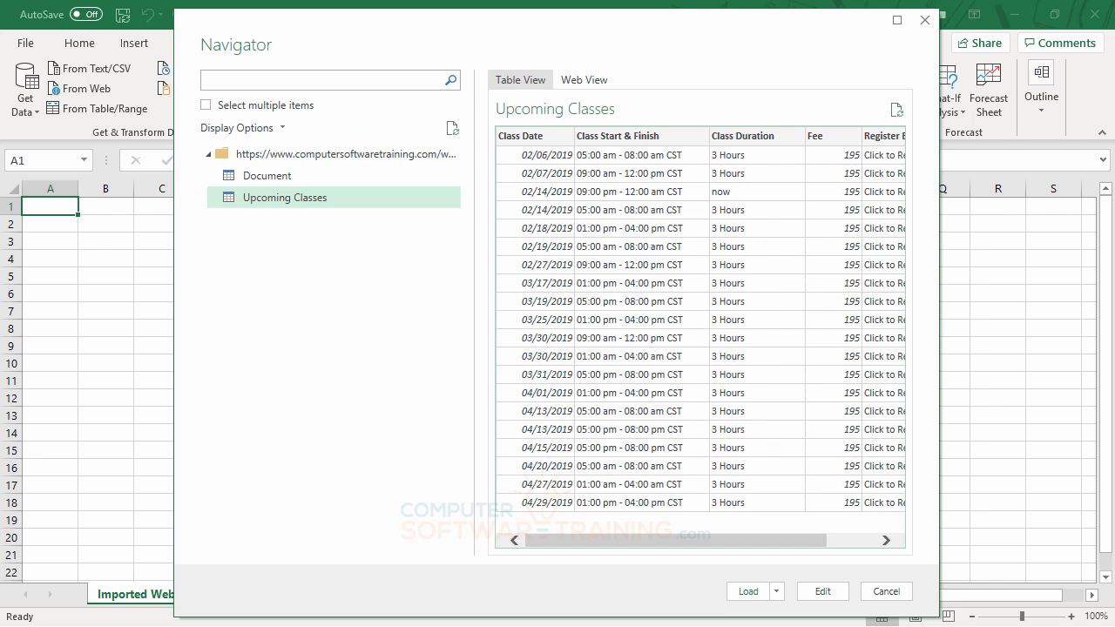
left_click(748, 591)
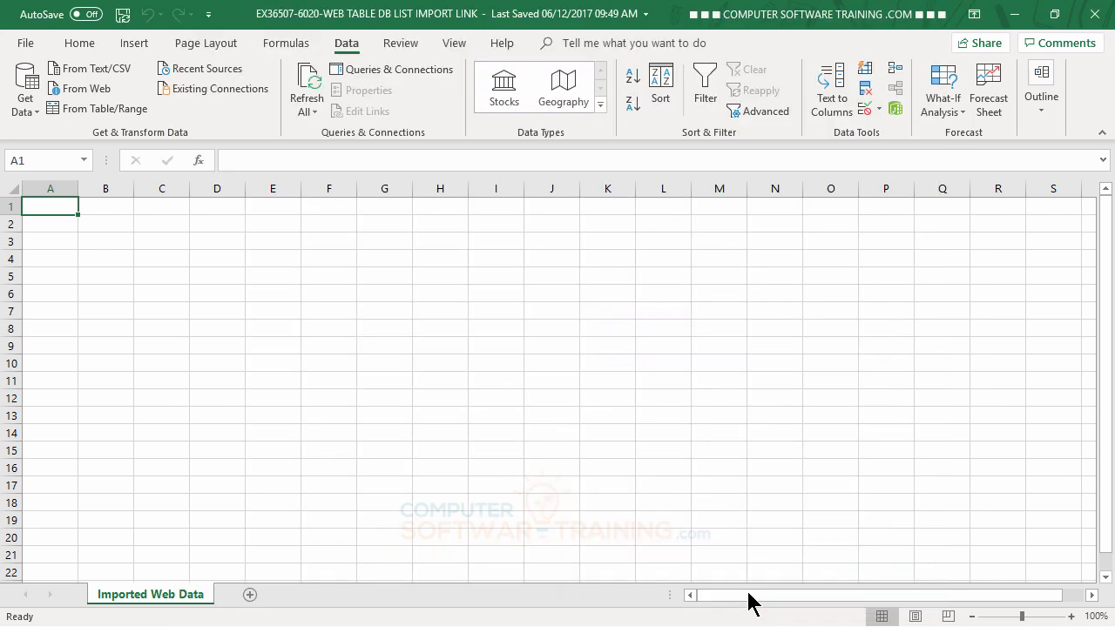